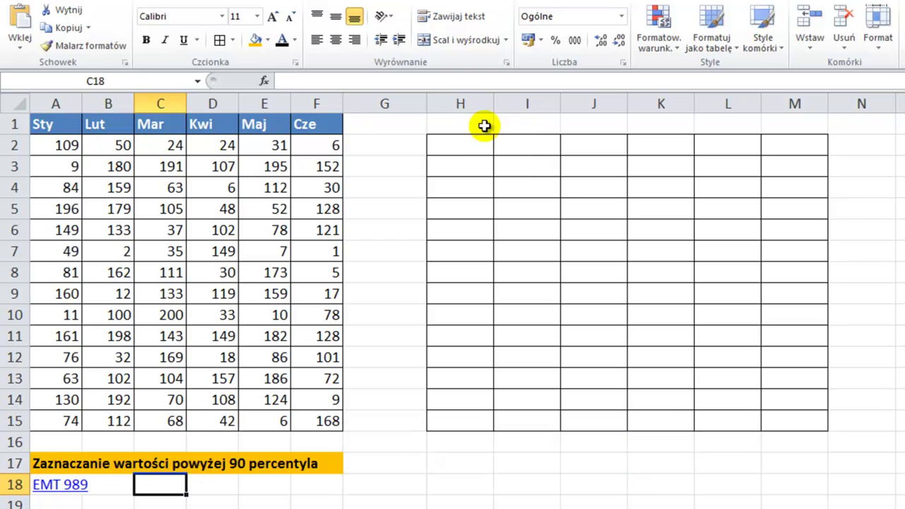
Start a formula in H2 with =per to list the available percentile functions
left_click(450, 148)
type("=")
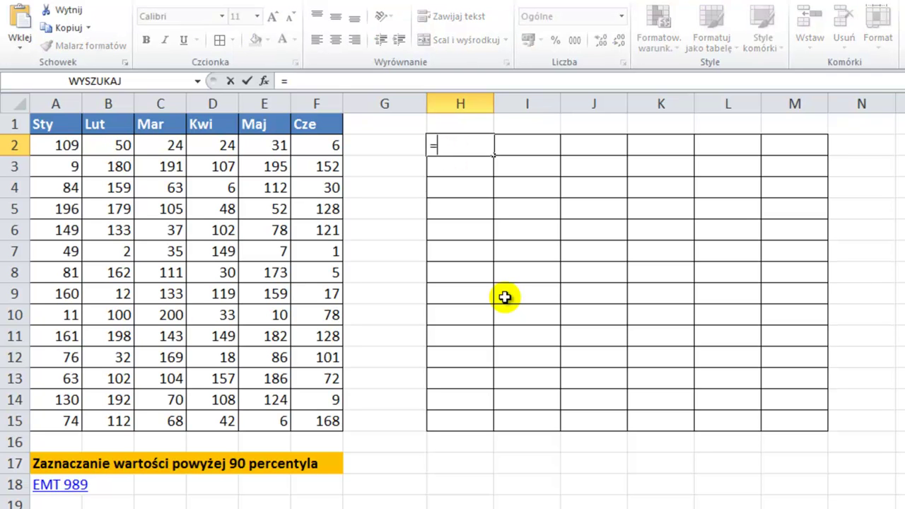
type("per")
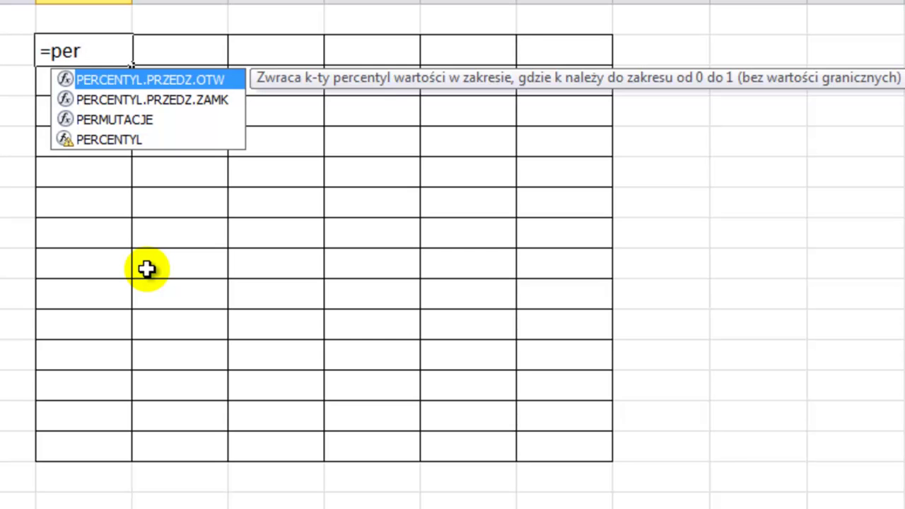
Discard the unfinished =per entry in H2 and close the PROC.POZ.PRZEDZ.ZAMK Help page
key("Escape")
key("BackSpace")
key("BackSpace")
key("BackSpace")
key("BackSpace")
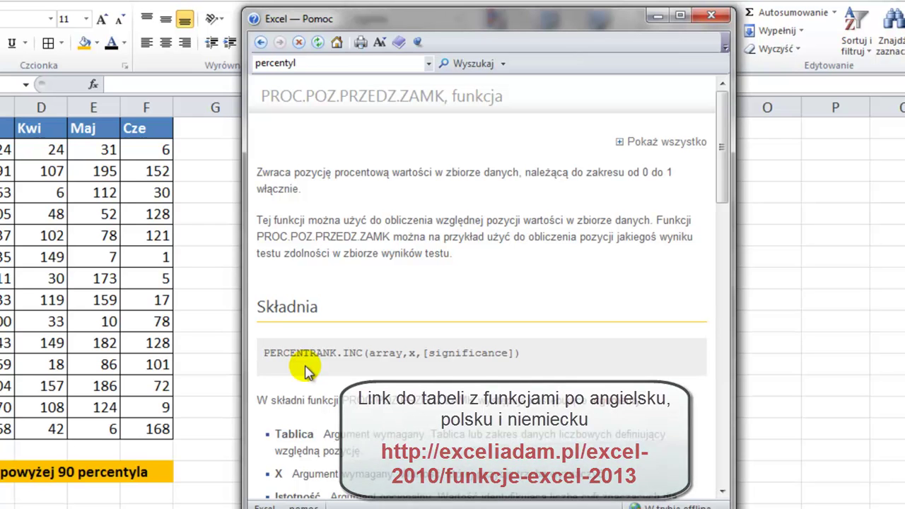
left_click(711, 15)
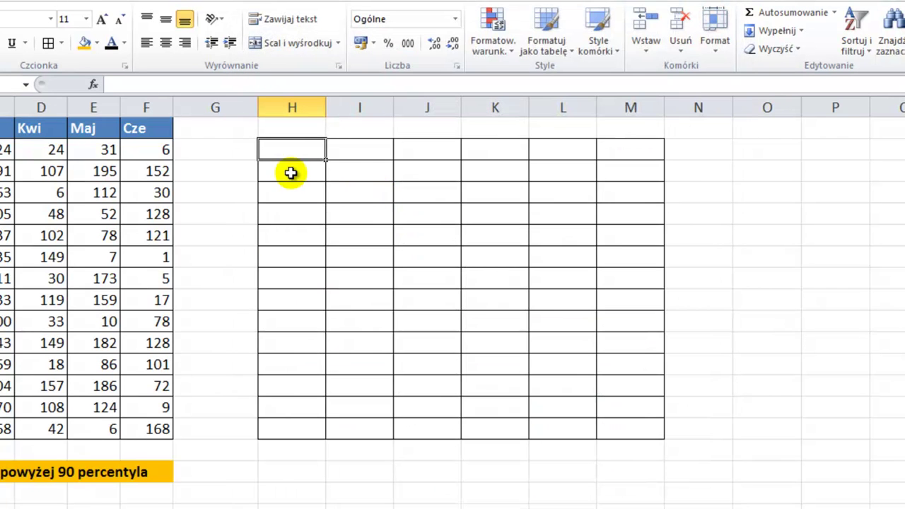
Enter =PROC.POZ.PRZEDZ.ZAMK($A$2:$F$15;A2) in H2, using an absolute data range
type("=proc")
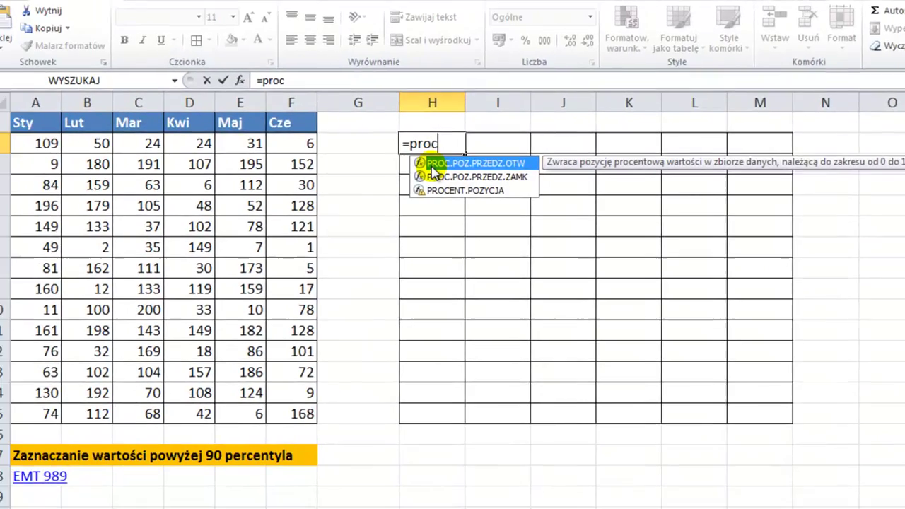
left_click(320, 179)
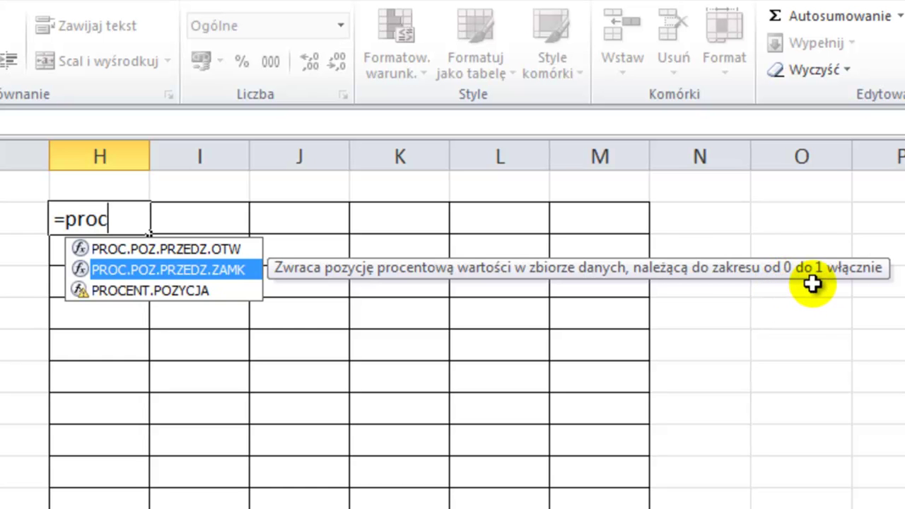
key("Tab")
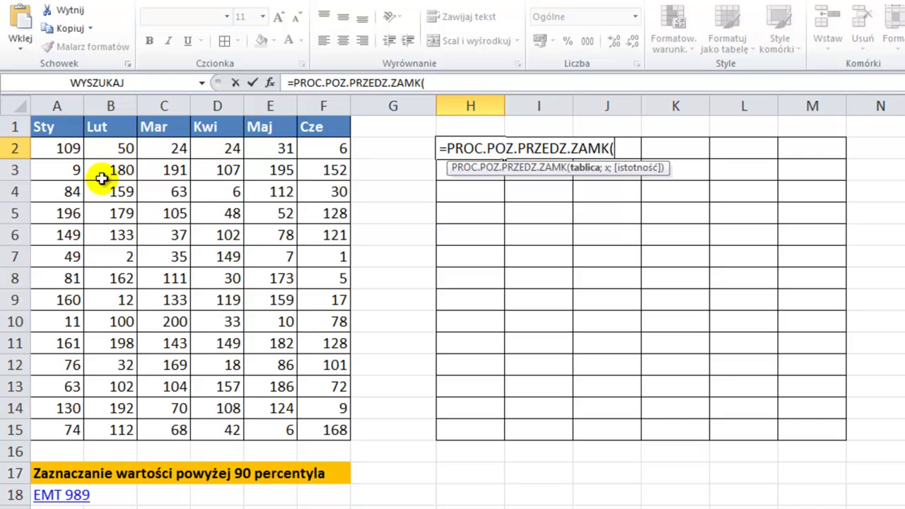
mouse_move(61, 148)
left_mouse_down()
mouse_move(321, 443)
mouse_move(329, 431)
left_mouse_up()
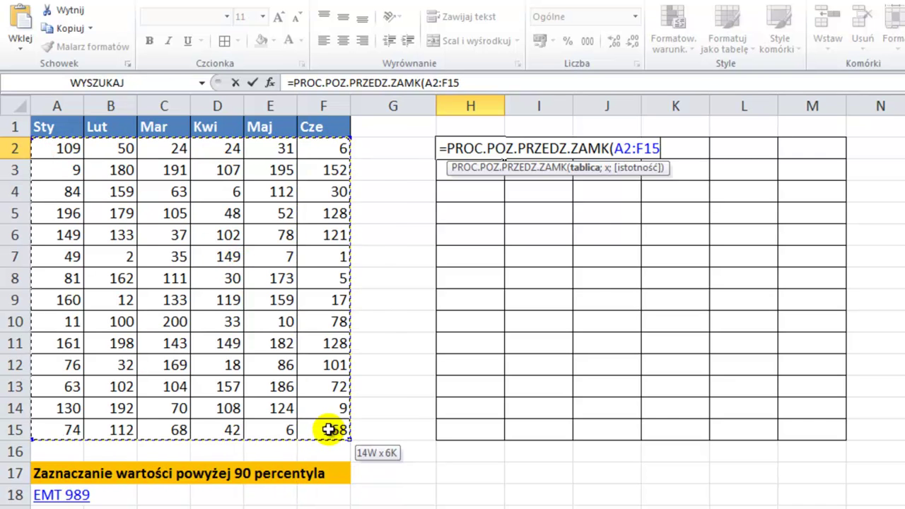
key("F4")
type(";")
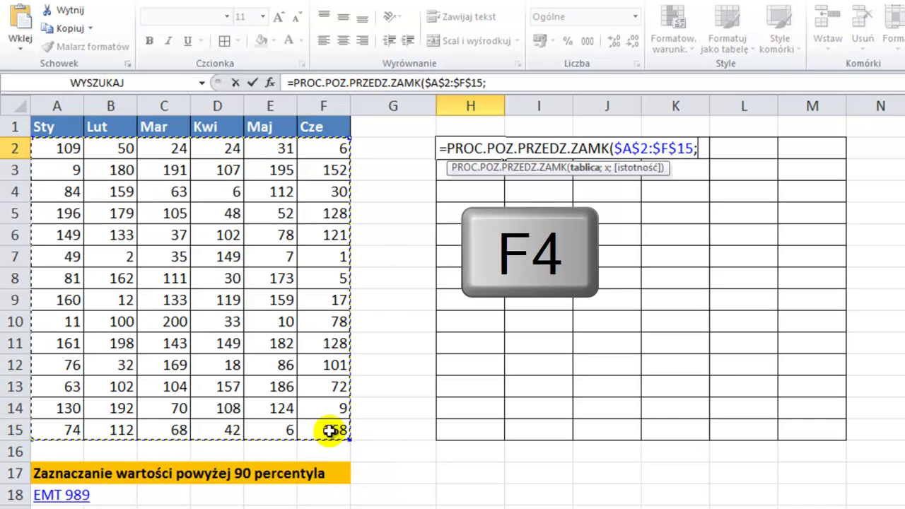
left_click(70, 147)
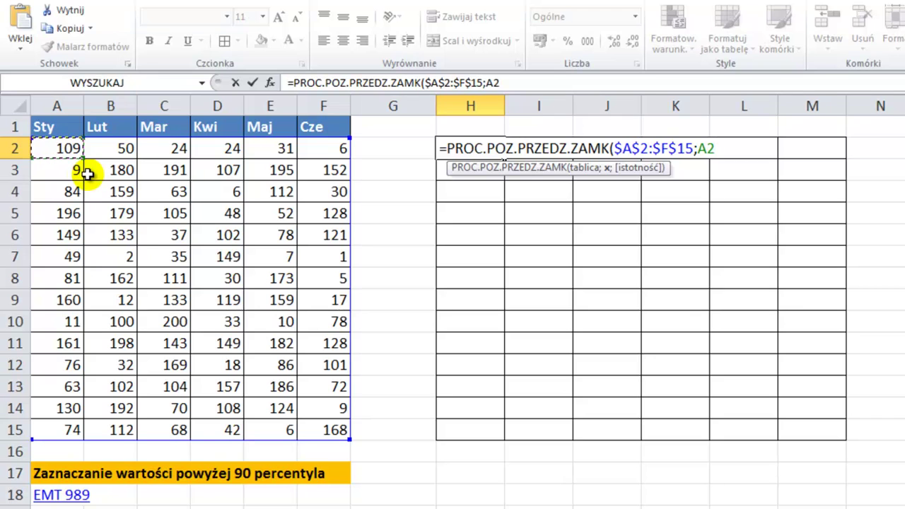
type(")")
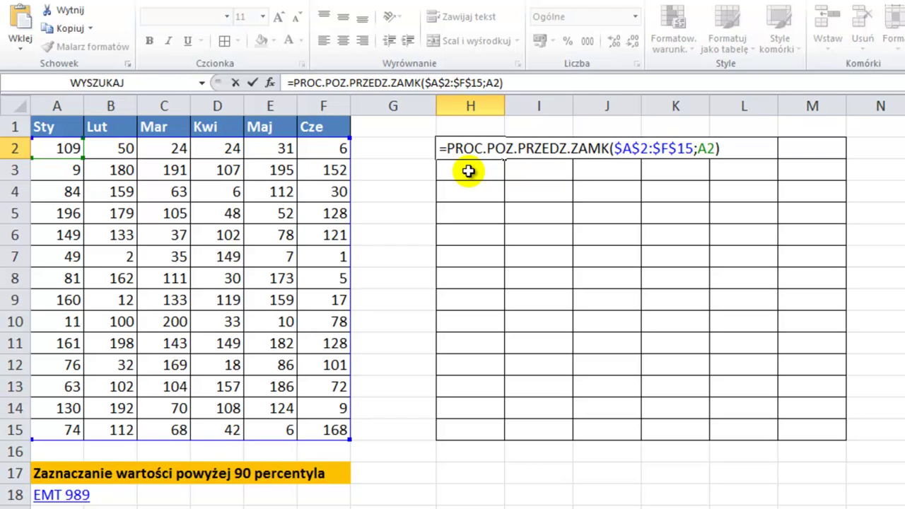
Confirm the percent-rank formula in H2 (0,578) and fill it across H2:M15
key("ctrl+Return")
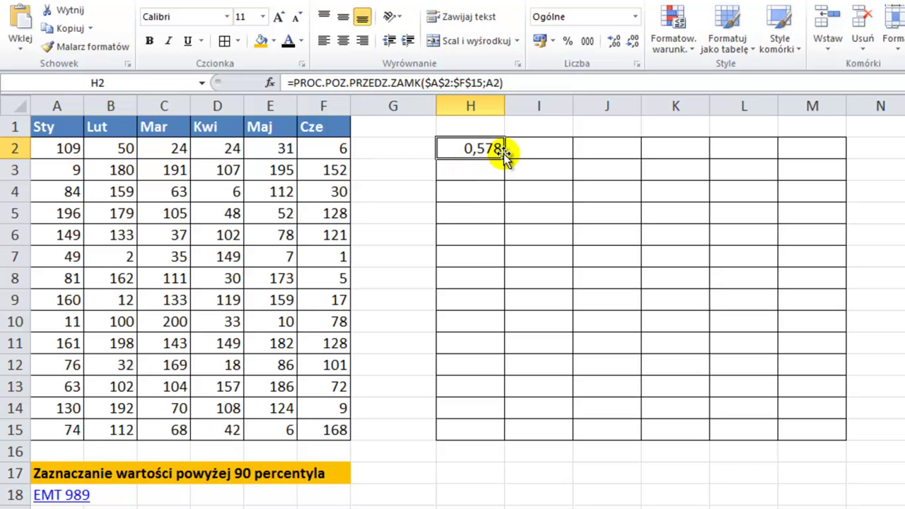
mouse_move(504, 158)
left_mouse_down()
mouse_move(528, 445)
mouse_move(847, 437)
left_mouse_up()
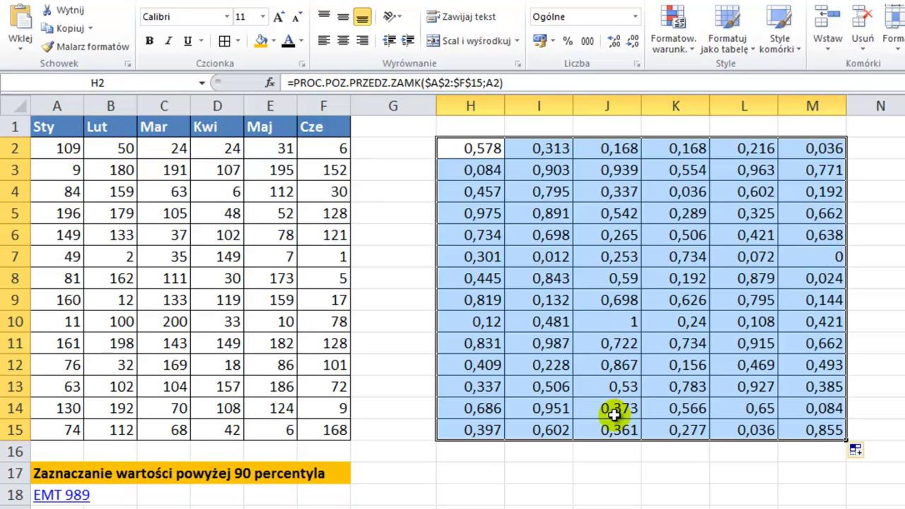
Append >0,9 to the H2 formula and apply it to all of H2:M15
key("F2")
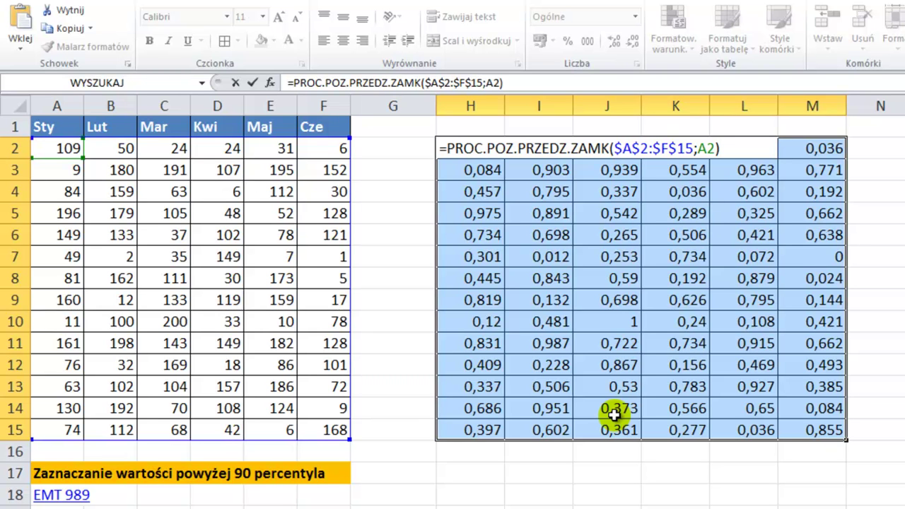
type(">")
type(",9")
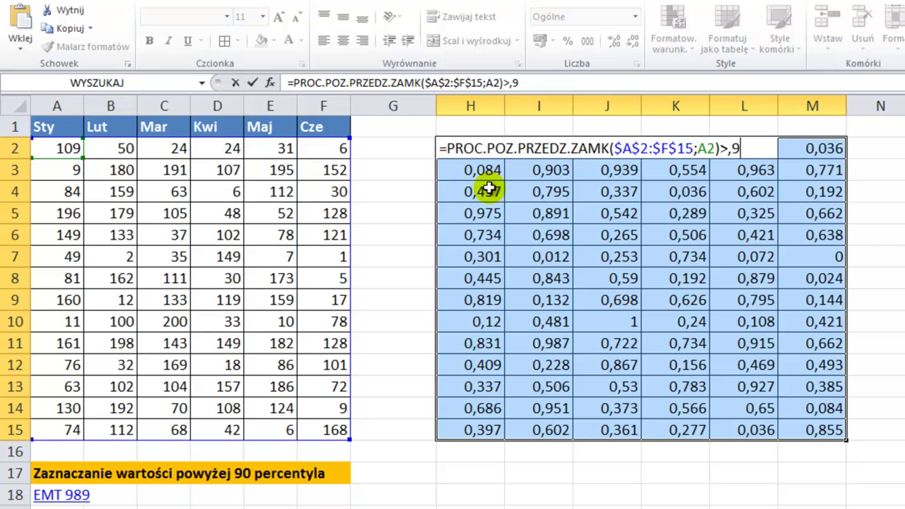
key("ctrl+Return")
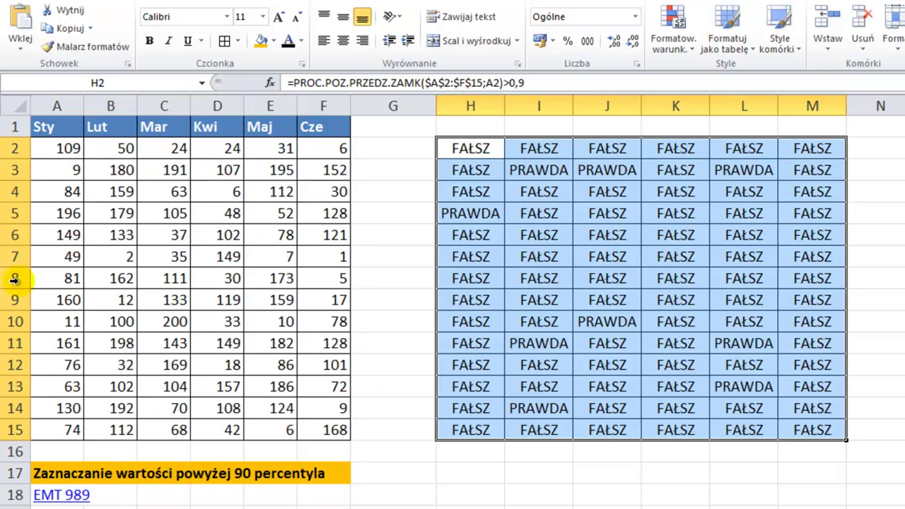
Copy the full formula text from H2 while leaving the cell unchanged
left_click(469, 153)
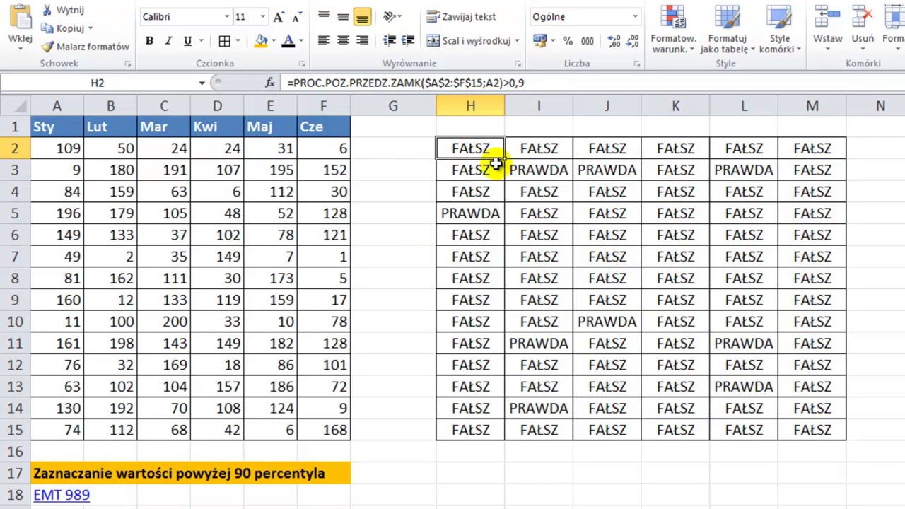
key("F2")
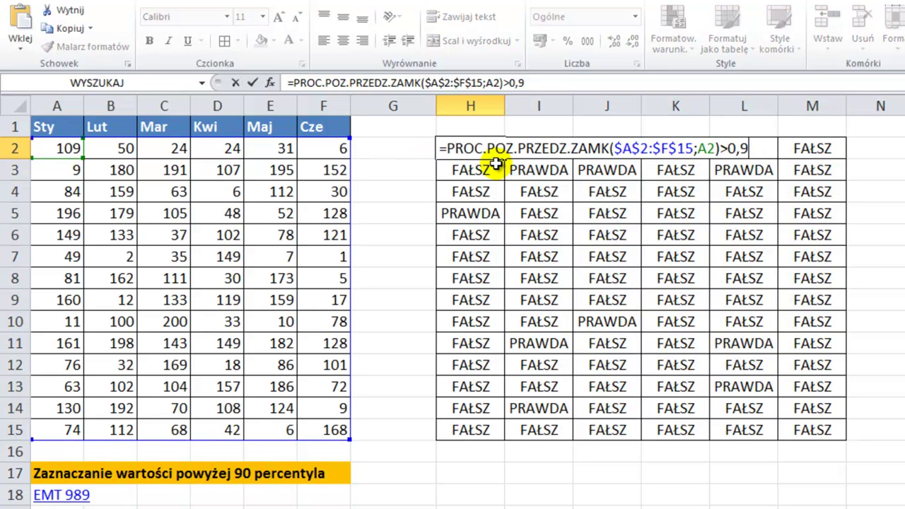
key("shift+Home")
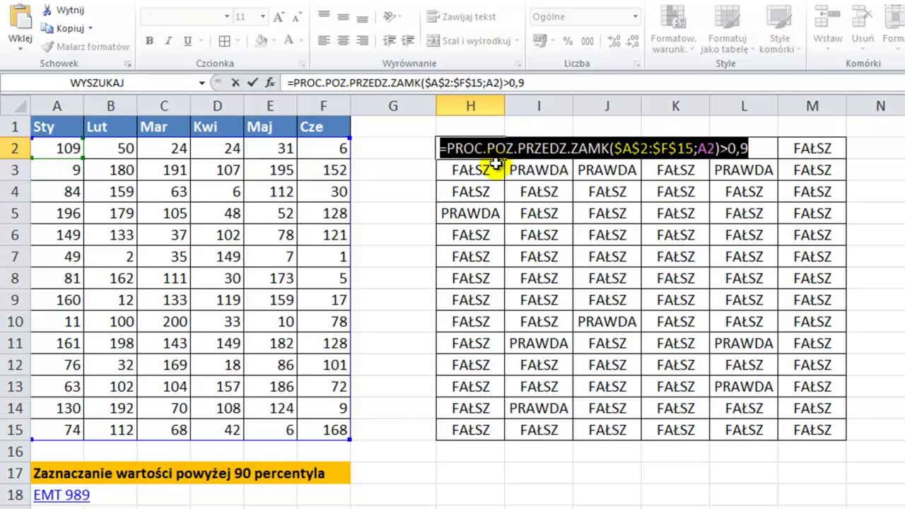
key("Escape")
Add a rule =PROC.POZ.PRZEDZ.ZAMK($A$2:$F$15;A2)>0,9 to A2:F15 with light orange fill
left_click_drag(53, 151, 333, 429)
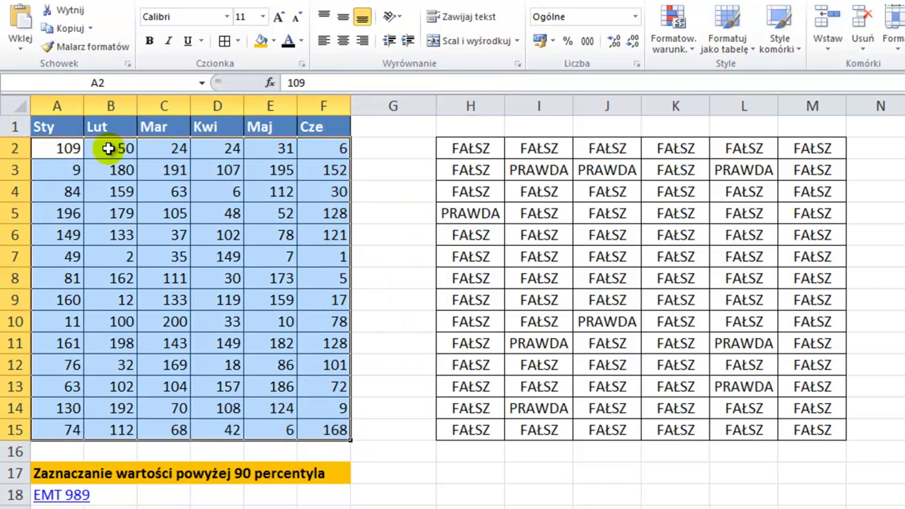
left_click(680, 39)
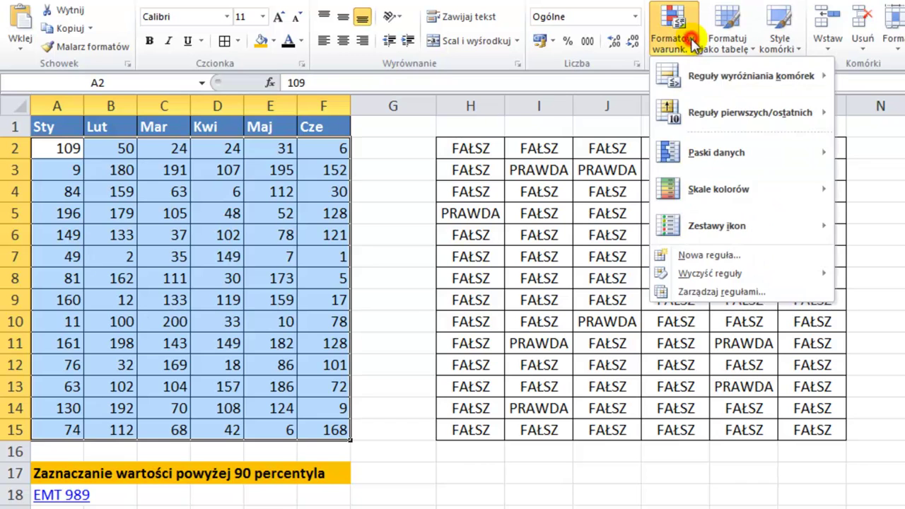
left_click(707, 255)
left_click(506, 322)
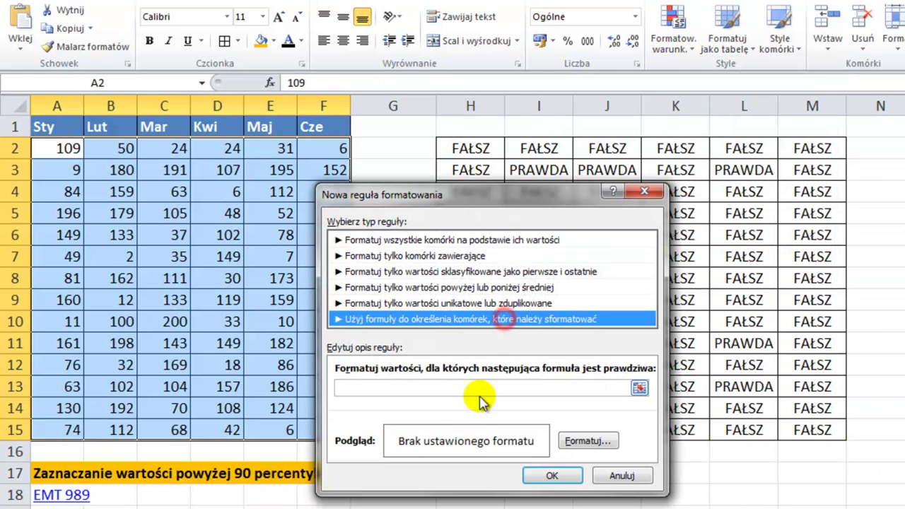
left_click(479, 387)
type("=PROC.POZ.PRZEDZ.ZAMK($A$2:$F$15;A2)>0,9")
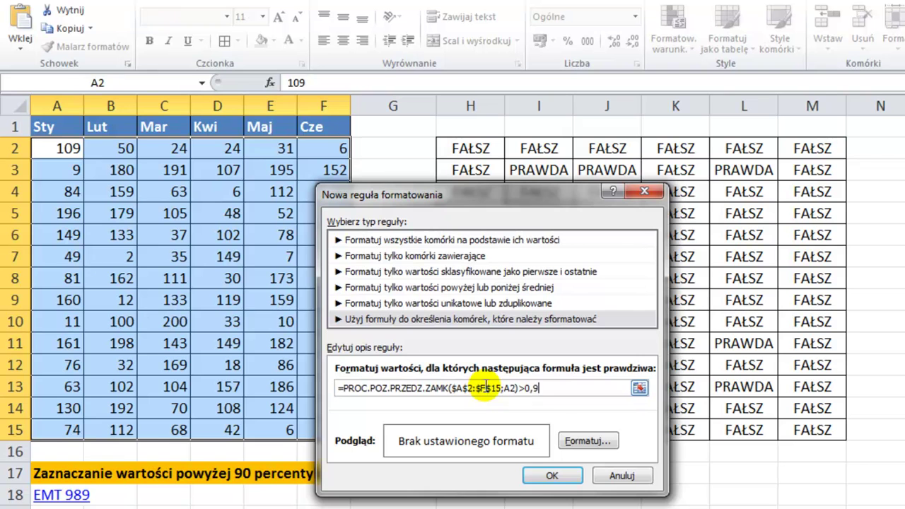
left_click(595, 443)
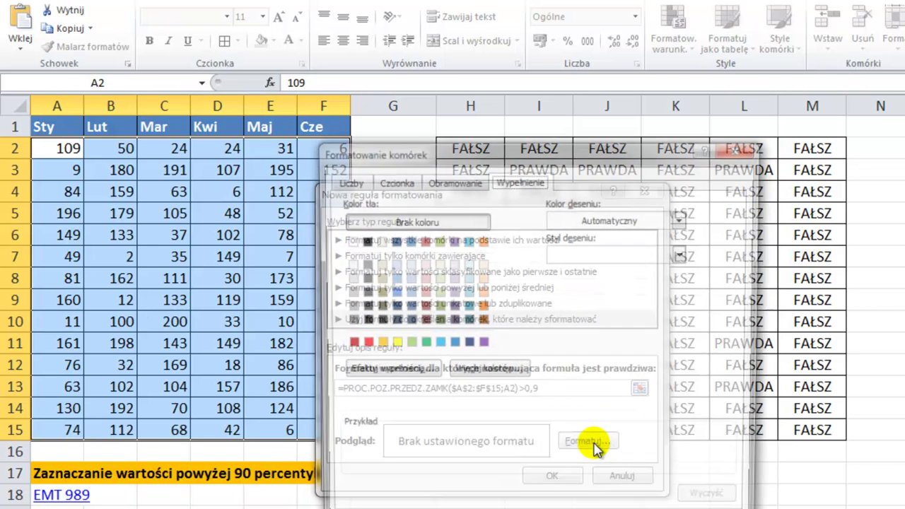
left_click(483, 293)
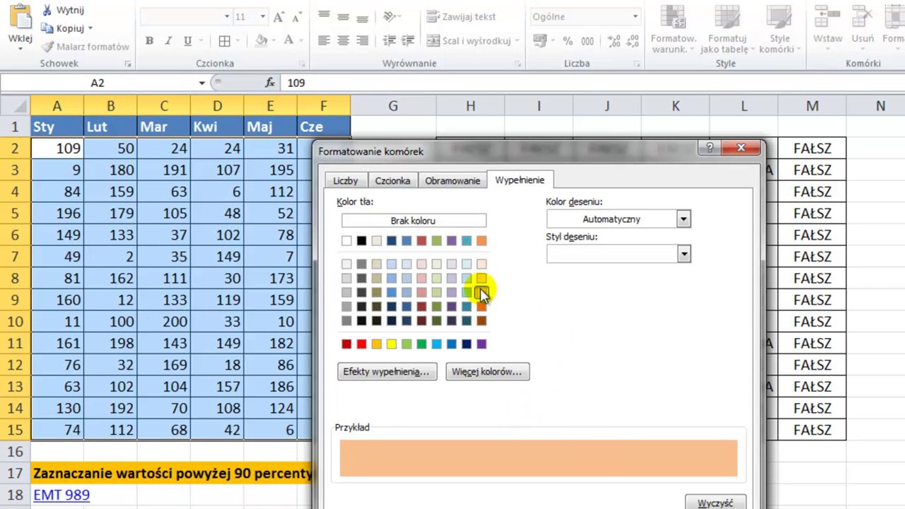
key("Return")
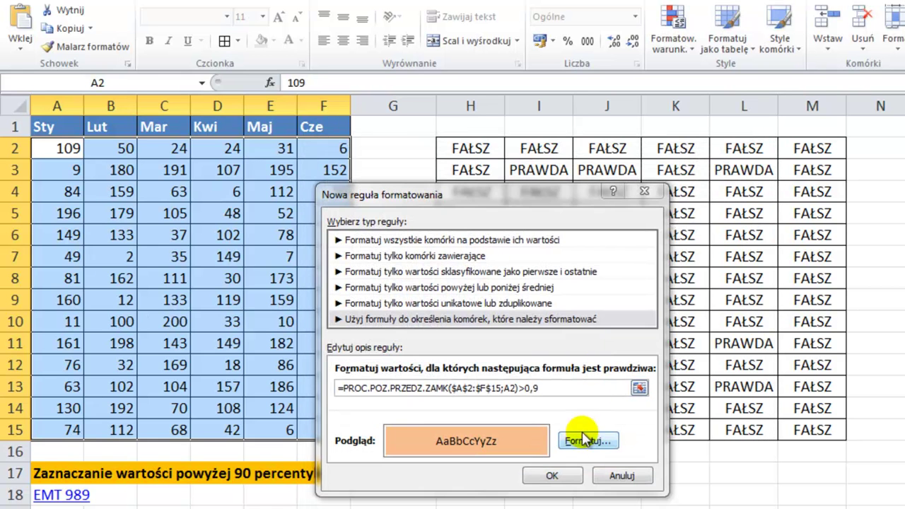
left_click(555, 476)
left_click(400, 318)
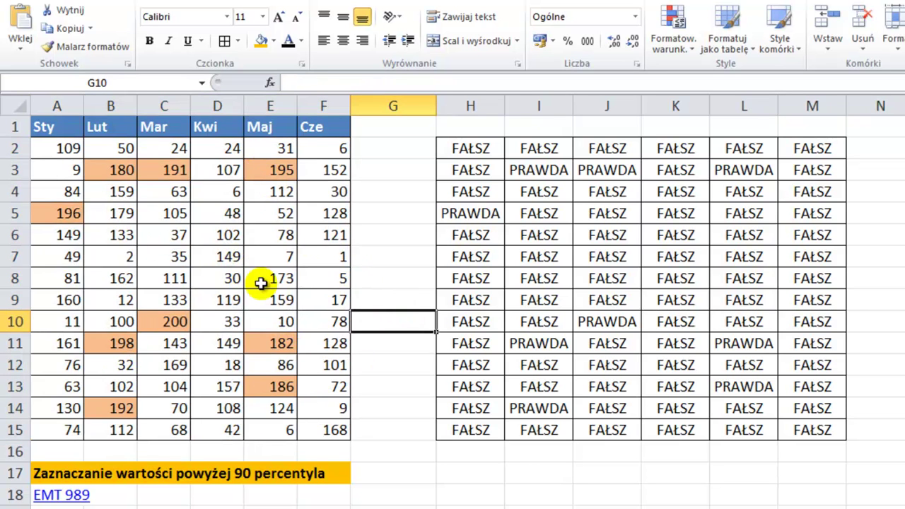
Change D8 from 30 to 200 to test the orange highlighting rule
left_click(234, 282)
type("200")
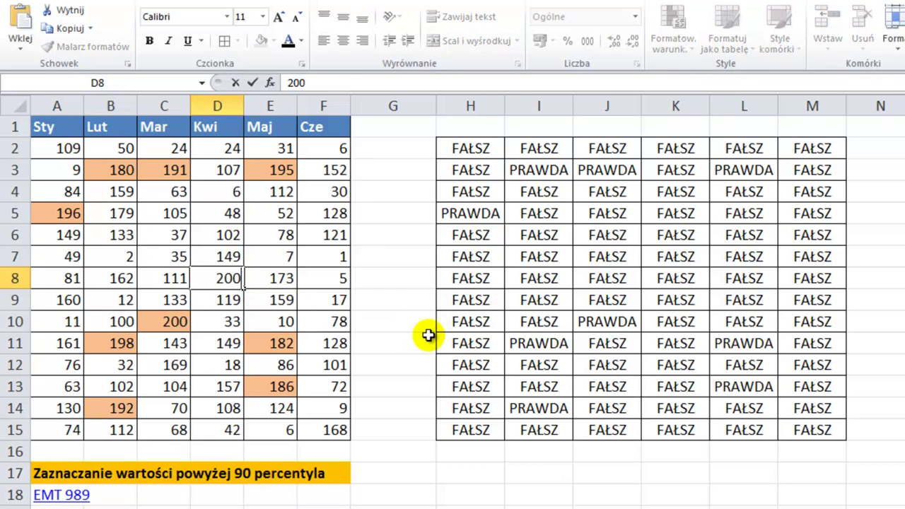
key("Return")
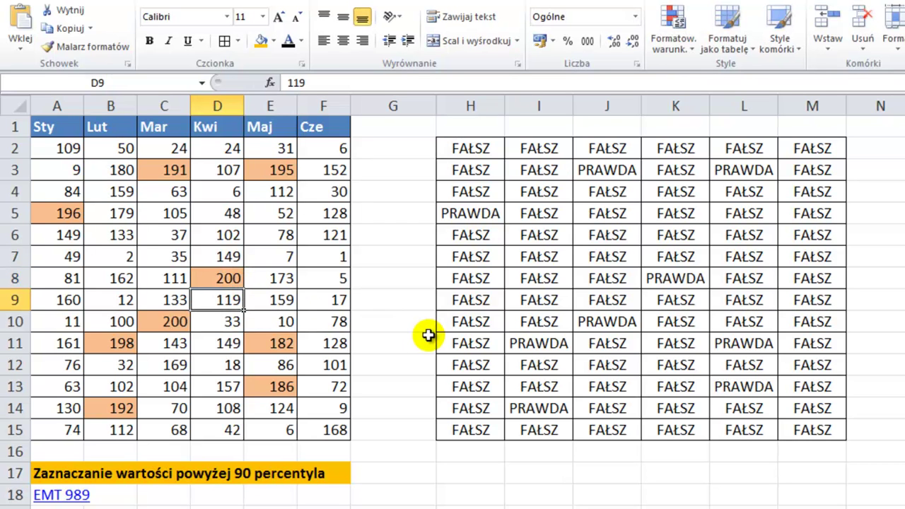